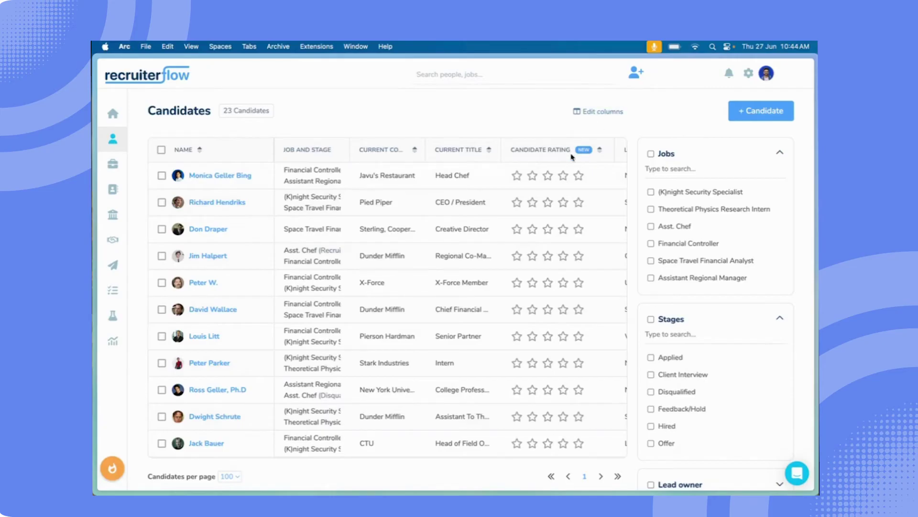
Step: Rate the first four candidates 5, 4, 5 and 4 stars, checking the fourth's profile
left_click(578, 175)
left_click(563, 202)
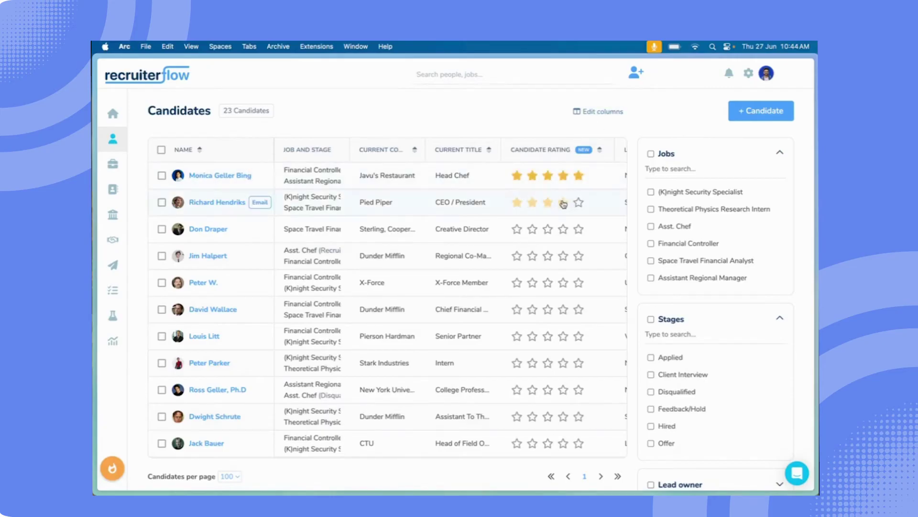
left_click(579, 230)
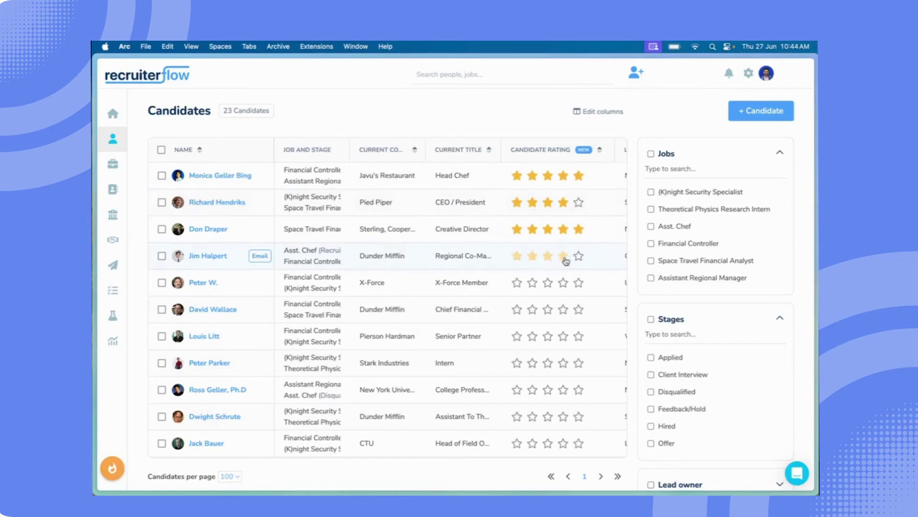
left_click(563, 257)
left_click(211, 257)
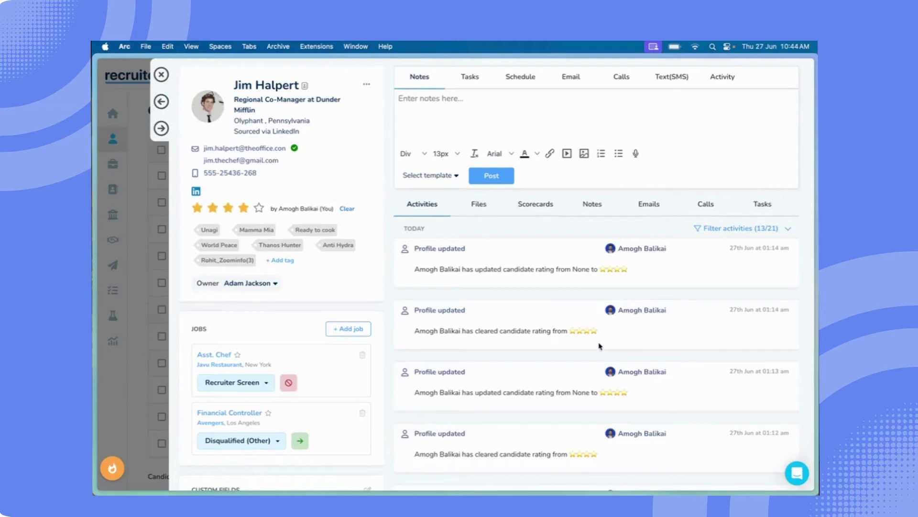
left_click(162, 75)
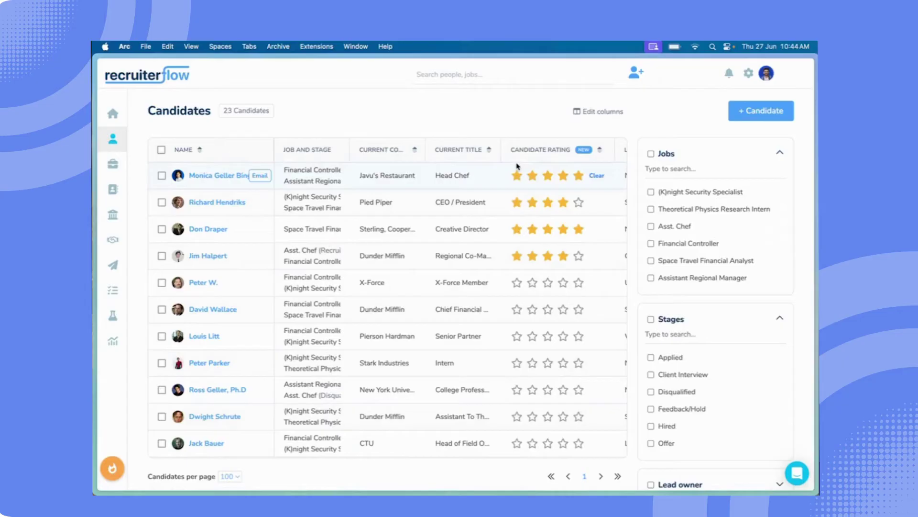
Step: Filter the advanced candidate search by Candidate rating 'is one of' 4 and 5 stars
left_click(475, 72)
left_click(524, 121)
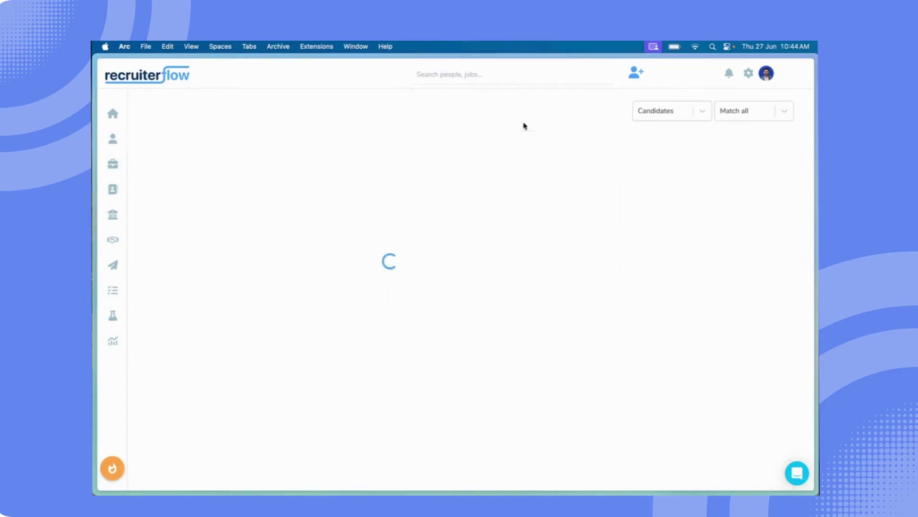
left_click(673, 145)
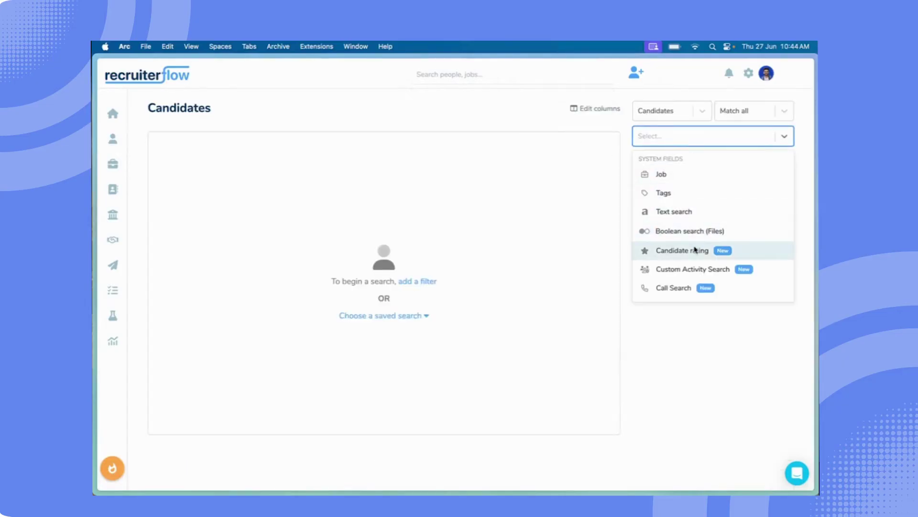
left_click(702, 249)
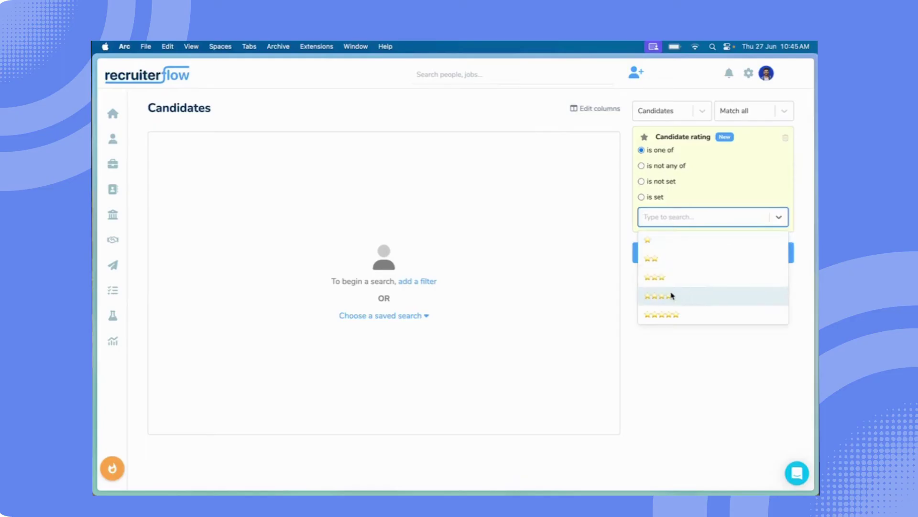
left_click(671, 296)
left_click(676, 302)
left_click(692, 357)
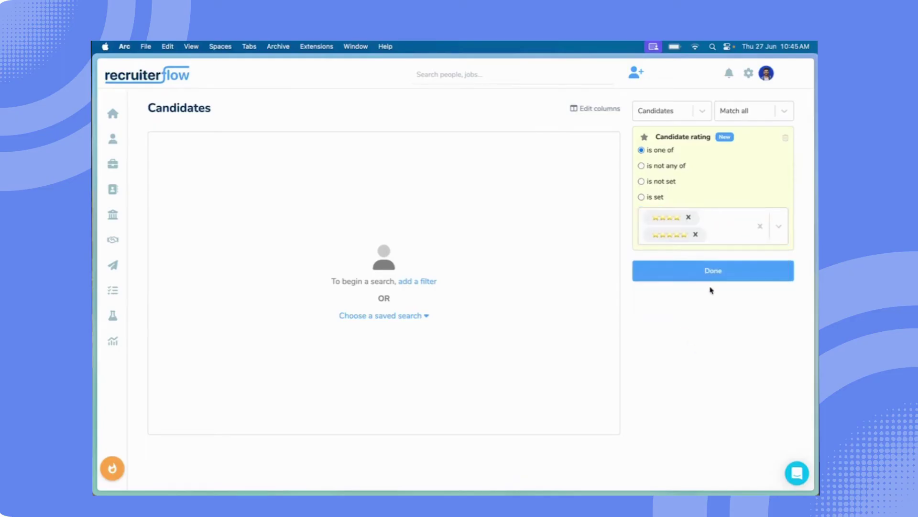
left_click(711, 270)
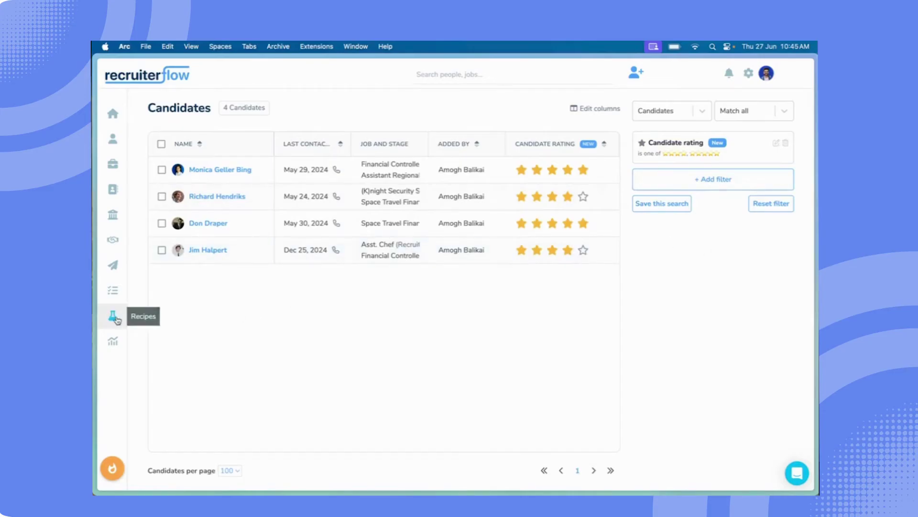
Step: Inspect the Star Candidate Engagement recipe's trigger and campaign action in its Edit tab
left_click(115, 319)
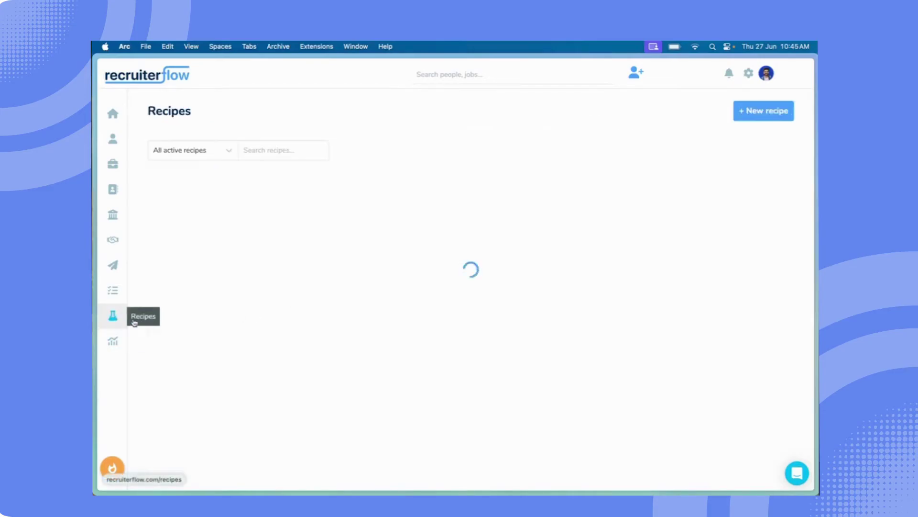
left_click(240, 187)
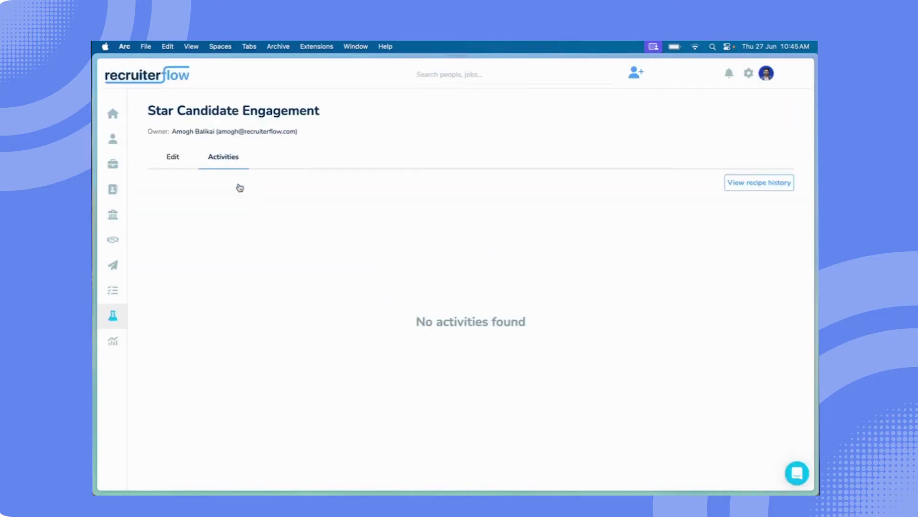
left_click(185, 158)
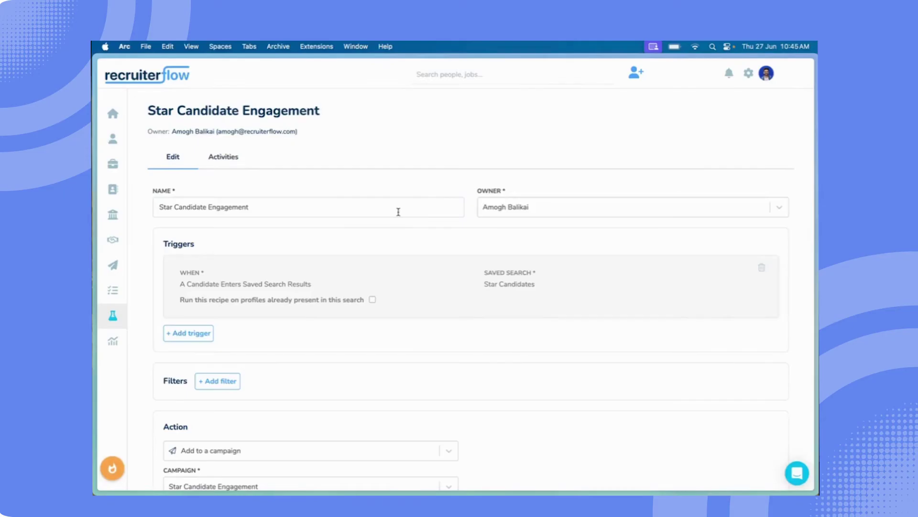
scroll(260, 278, "down", 3)
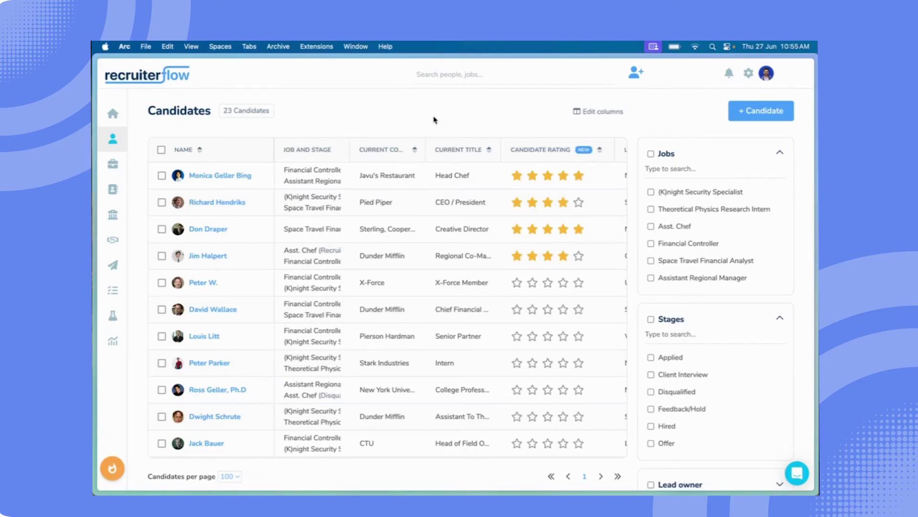
Step: Select the four top-rated candidates at the top of the list
left_click(162, 175)
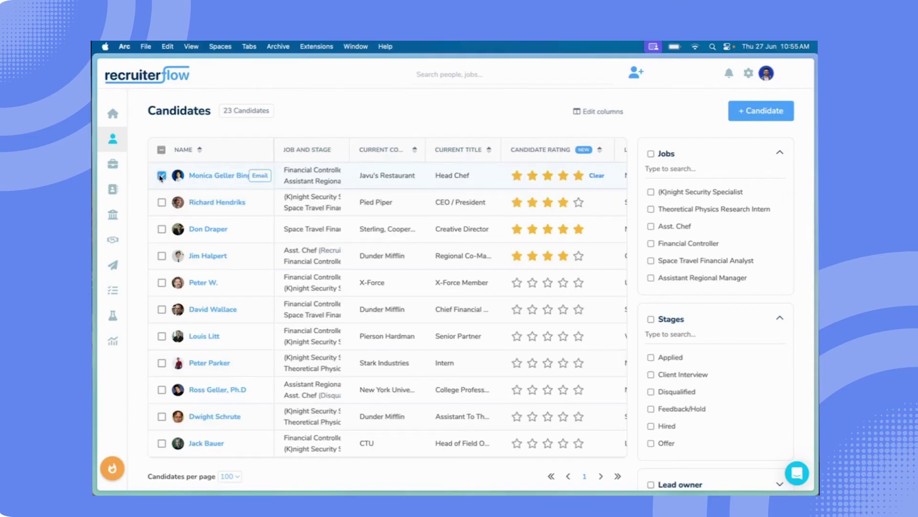
left_click(162, 203)
left_click(162, 229)
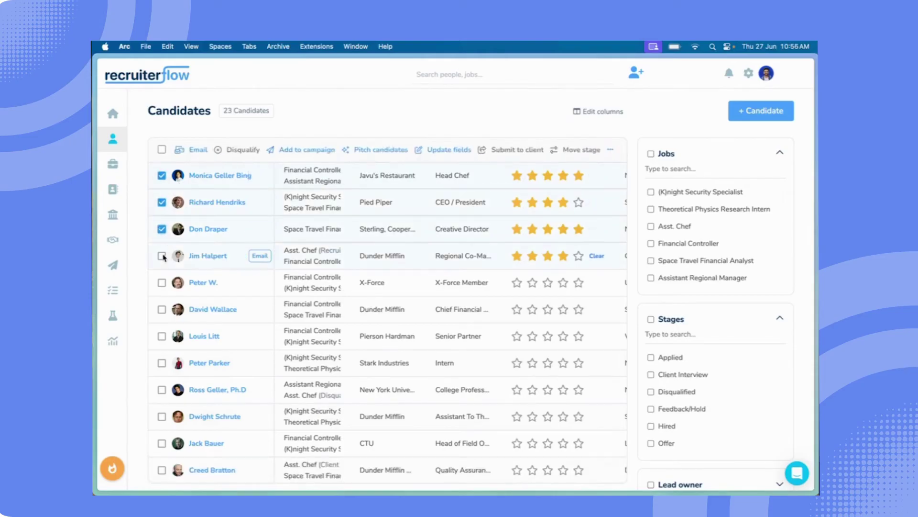
left_click(162, 256)
Step: Start a candidate pitch of the selection titled 'Star'
left_click(360, 150)
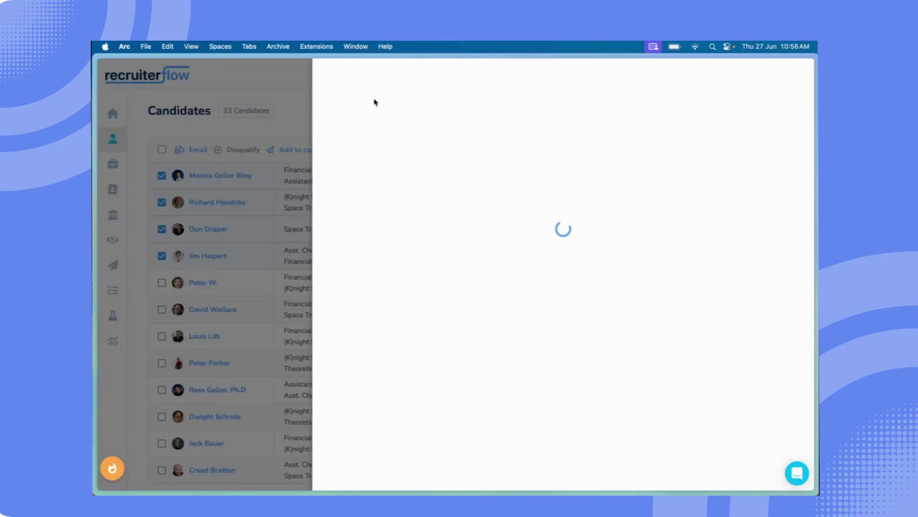
left_click(371, 77)
type("Star")
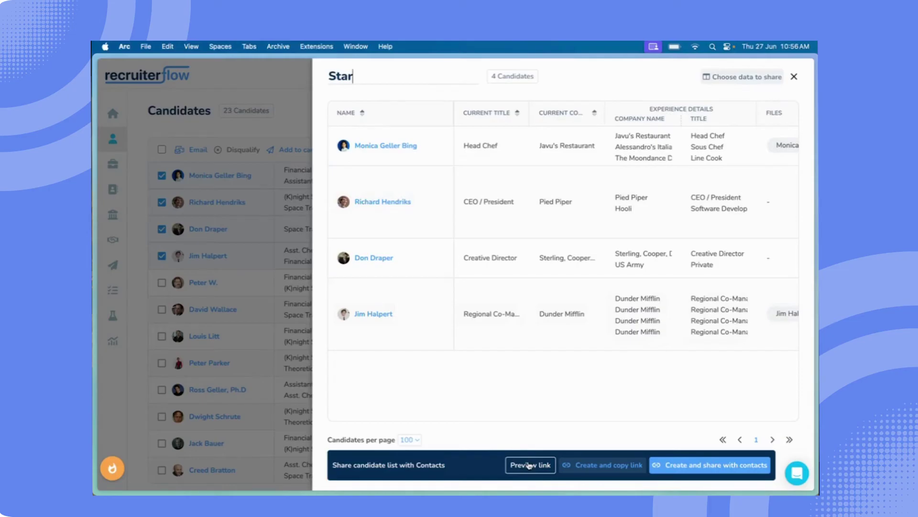
Step: Preview the Star link as the client, then as an anonymous viewer, and close the preview
left_click(530, 465)
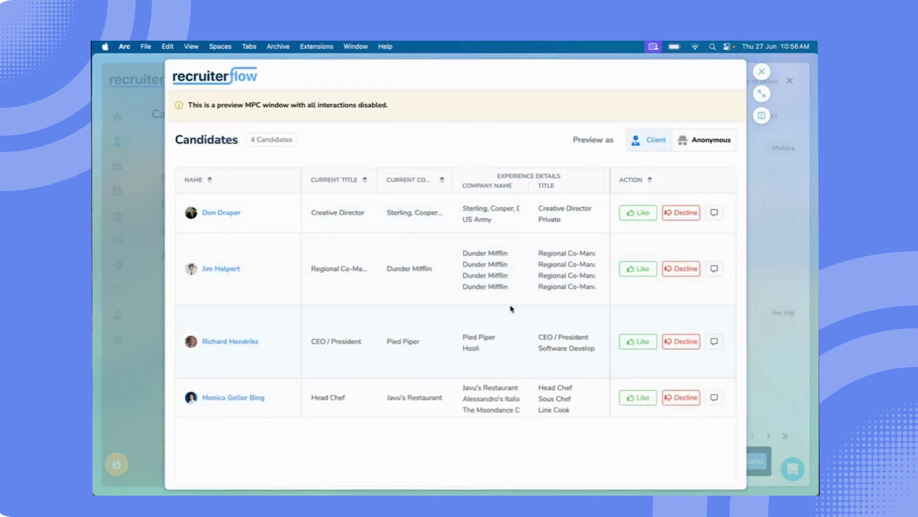
scroll(511, 309, "right", 10)
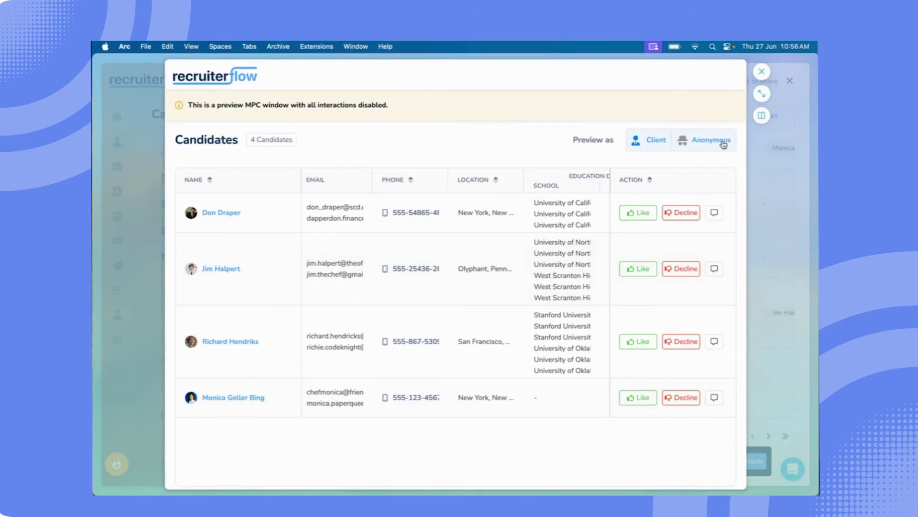
left_click(724, 144)
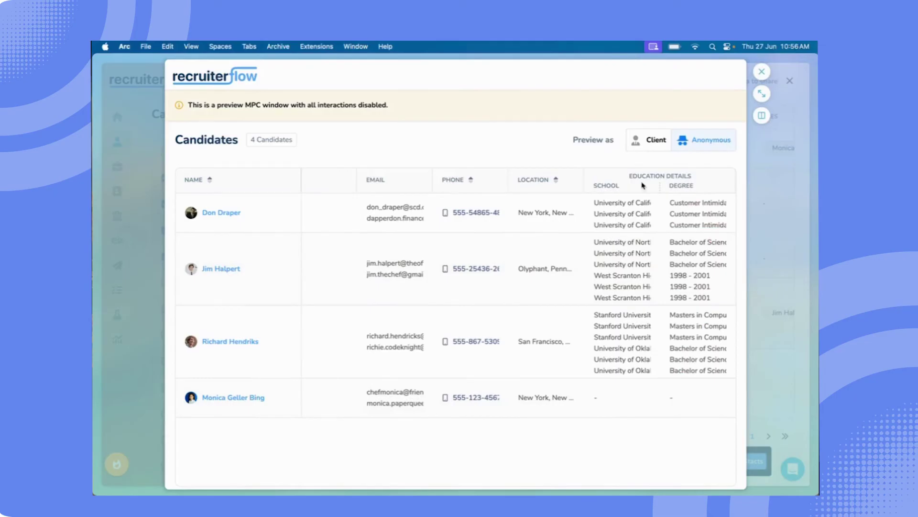
scroll(525, 270, "left", 5)
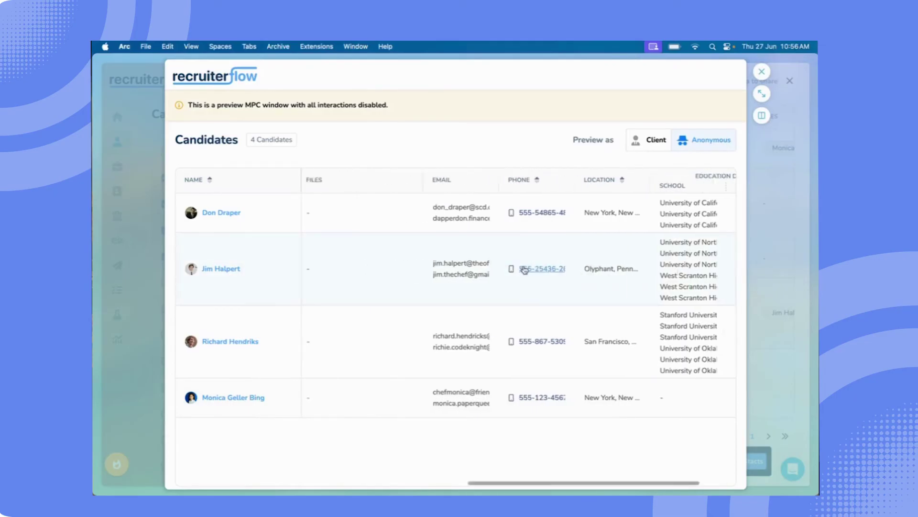
left_click(762, 71)
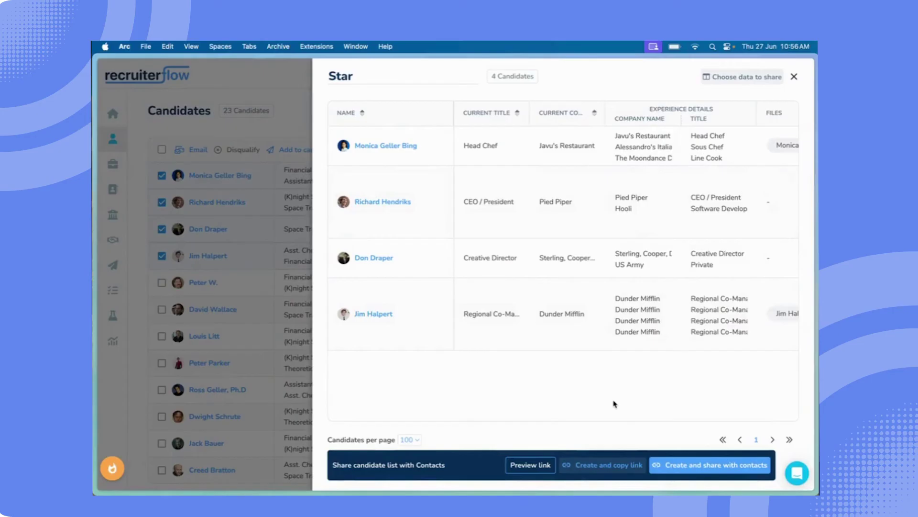
Step: Create and copy the Star share link and open the MPC List campaign
left_click(582, 472)
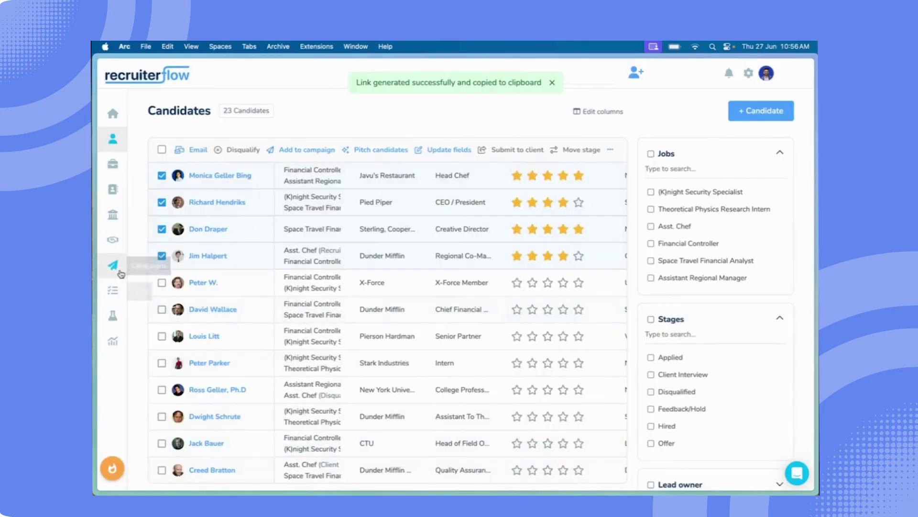
left_click(120, 271)
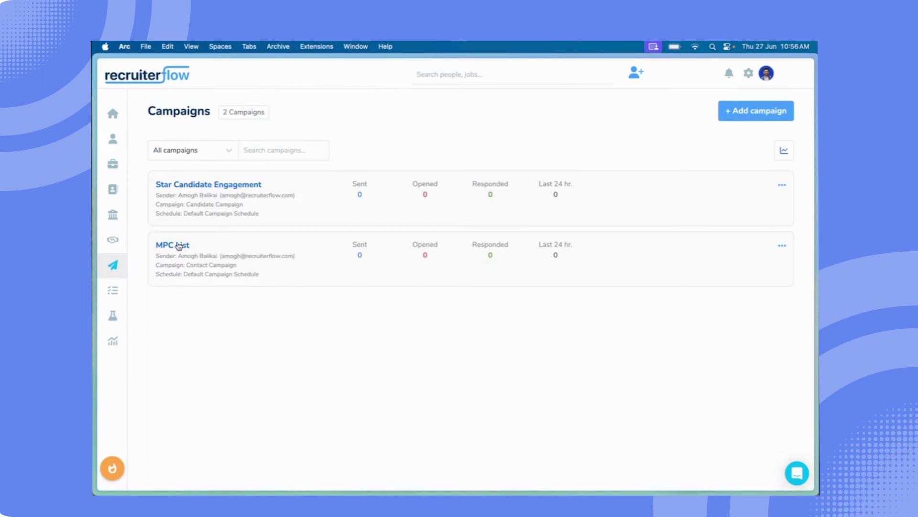
left_click(179, 246)
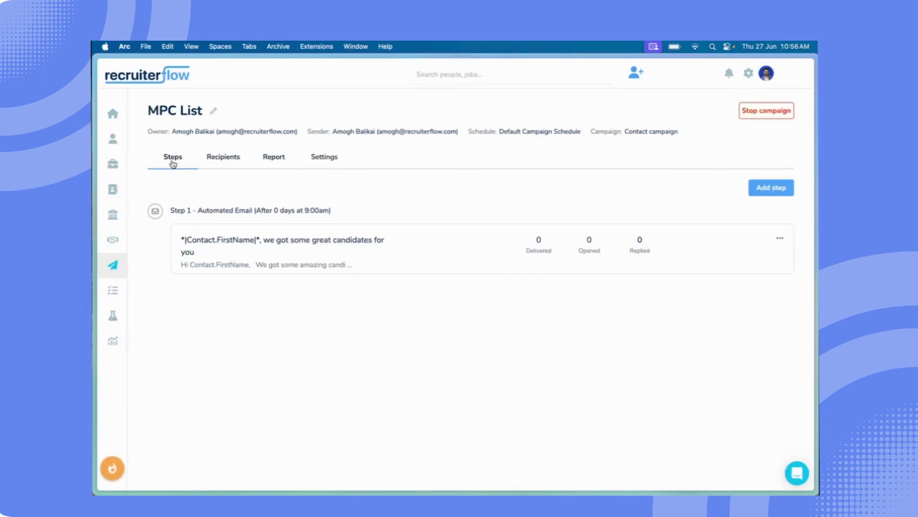
Step: Point Step 1's Best Candidates link to the copied Star URL and save the email
left_click(780, 238)
left_click(735, 261)
left_click(249, 241)
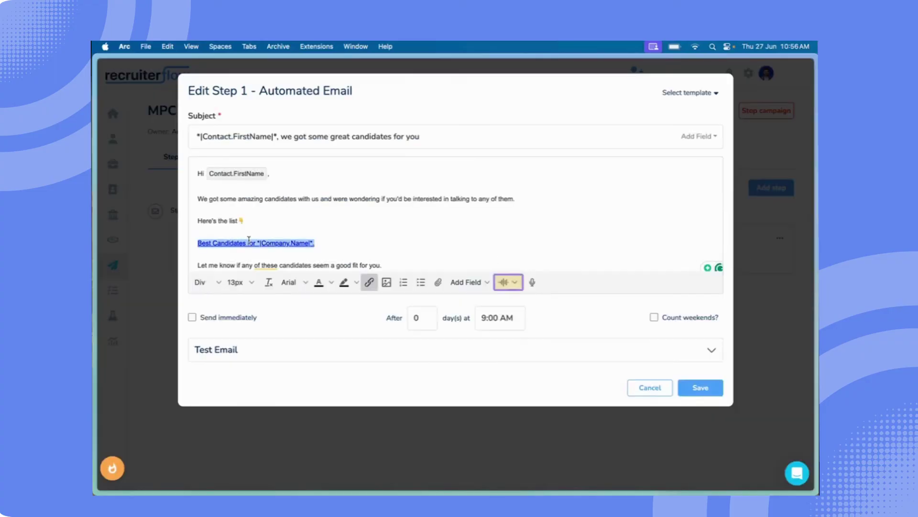
left_click(369, 282)
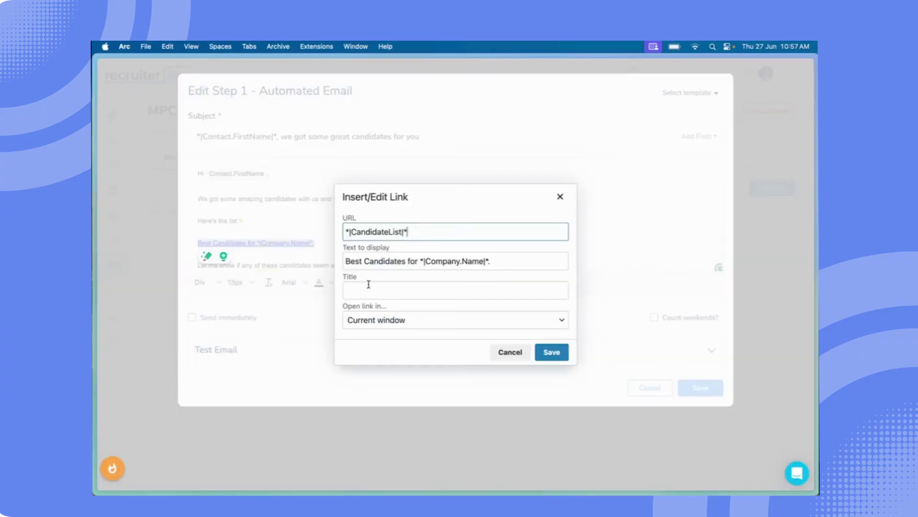
triple_click(368, 227)
key("super+v")
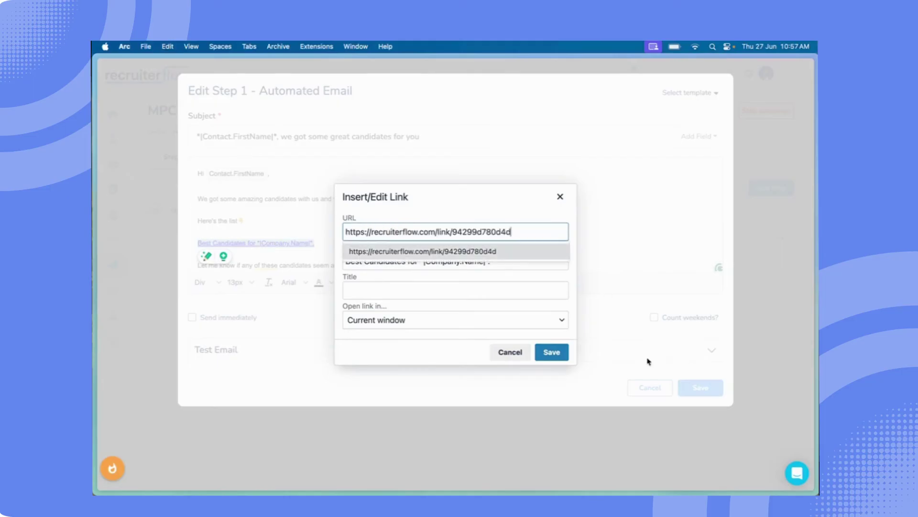
left_click(552, 352)
left_click(712, 393)
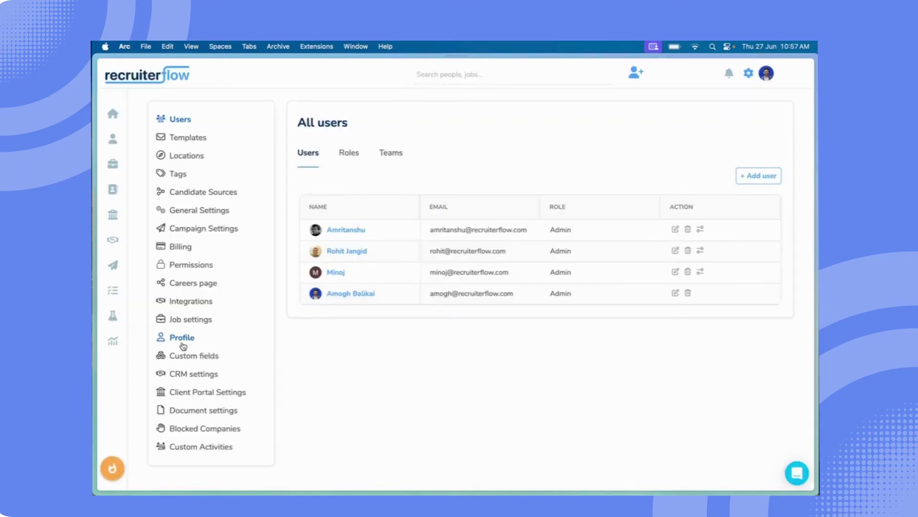
Step: Open the Star link's opens details from the pitch candidates list in CRM settings
left_click(197, 373)
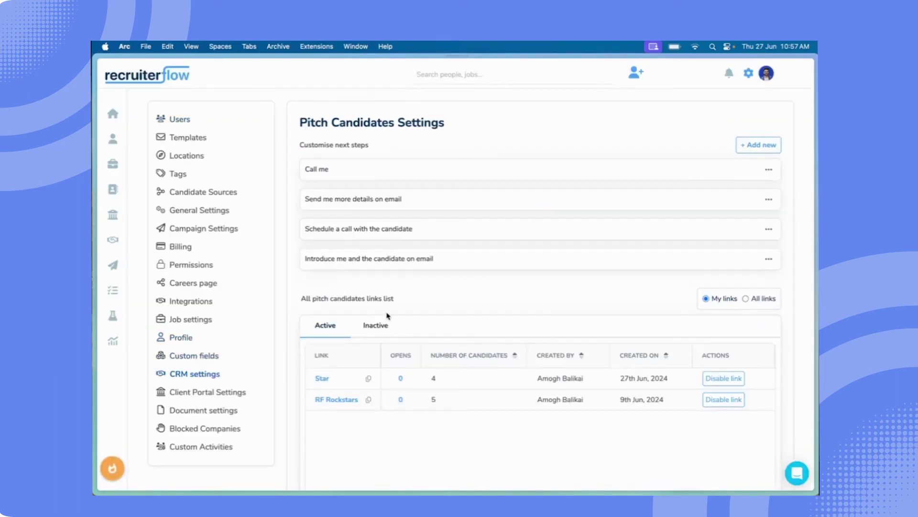
scroll(387, 316, "down", 3)
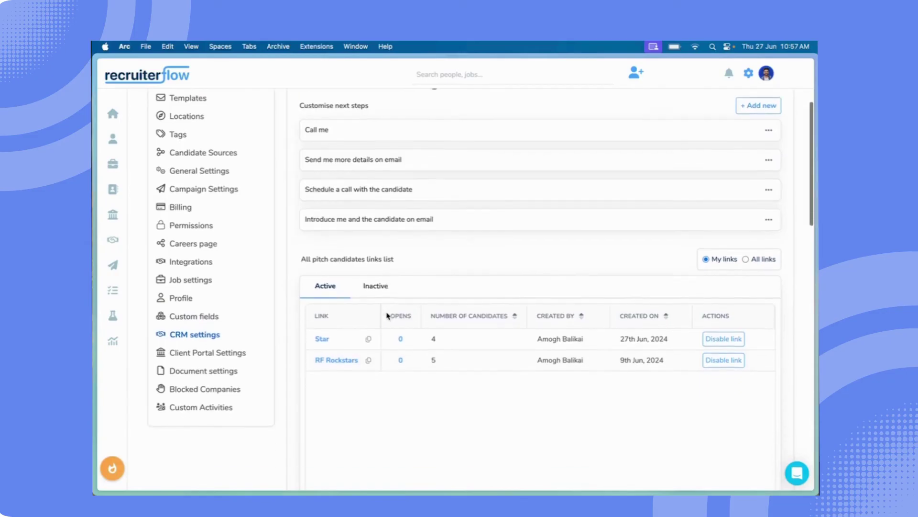
left_click(402, 324)
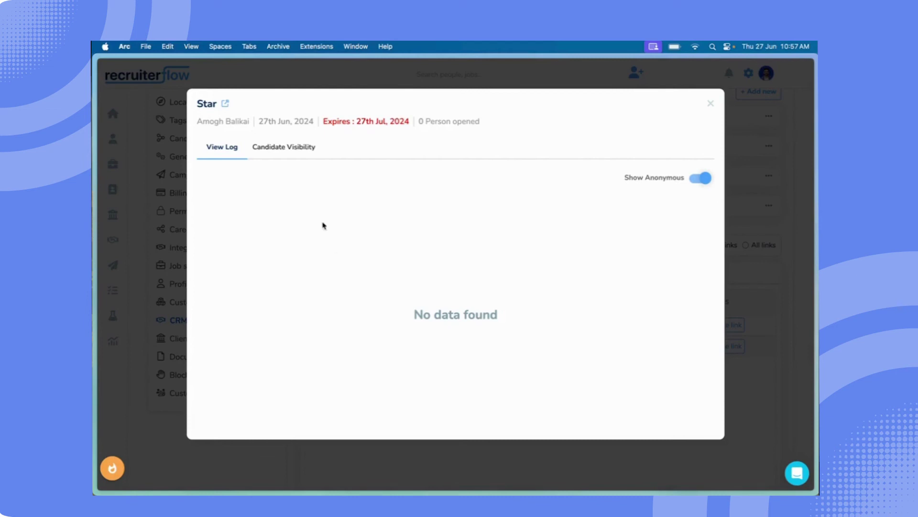
Step: Hide Regional Co-Manager from the client, keep CEO / President visible, and close the details
left_click(287, 149)
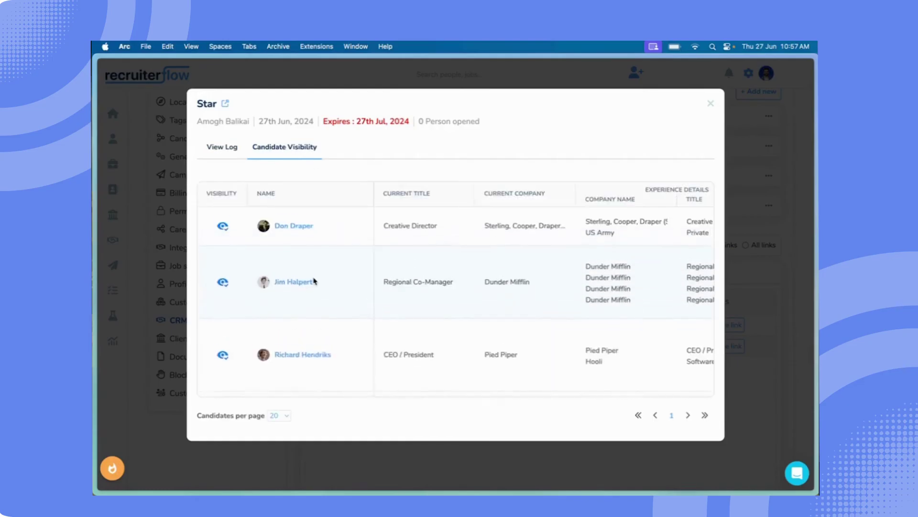
scroll(314, 281, "down", 2)
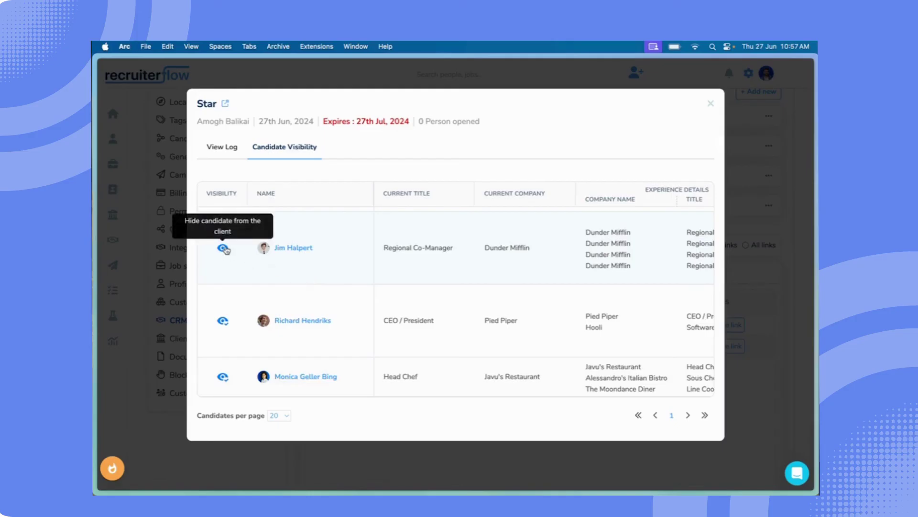
left_click(224, 249)
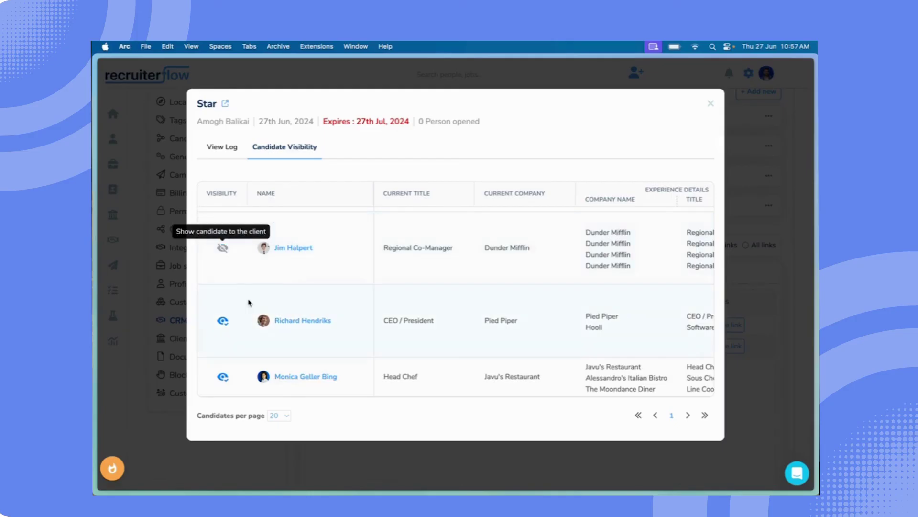
left_click(223, 321)
left_click(224, 322)
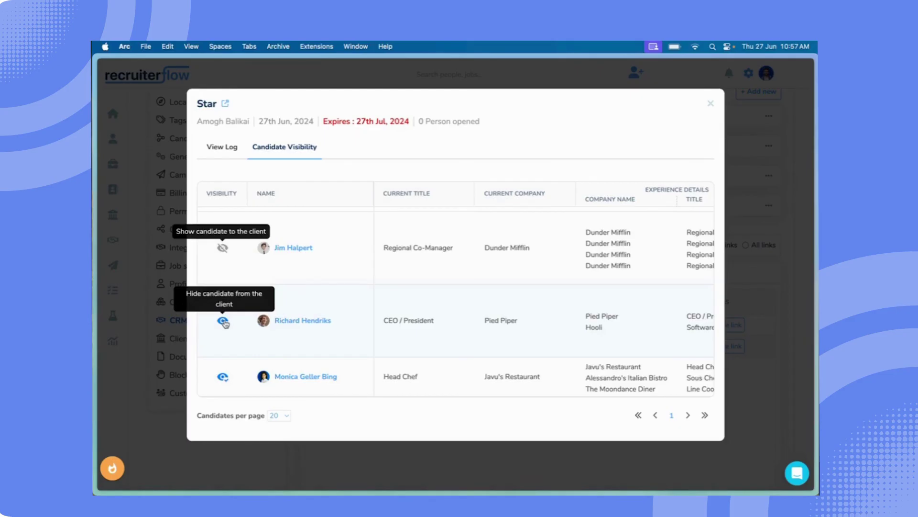
left_click(711, 104)
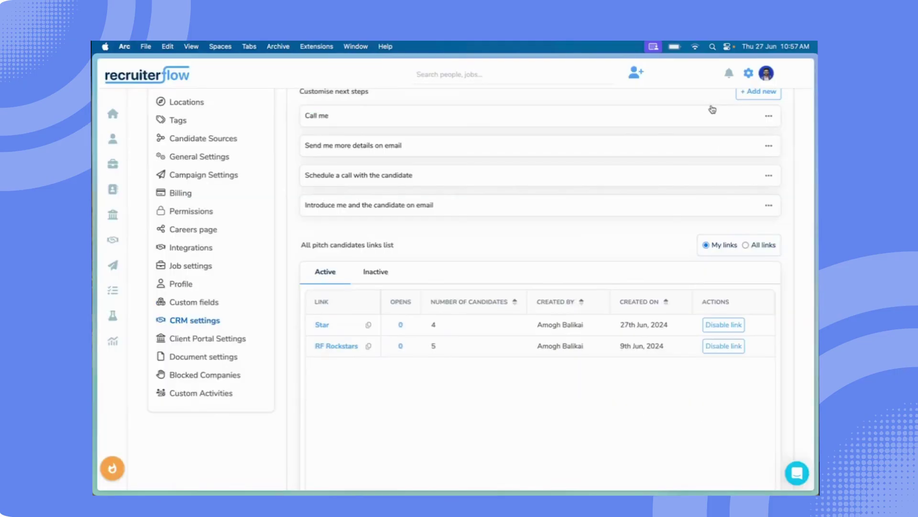